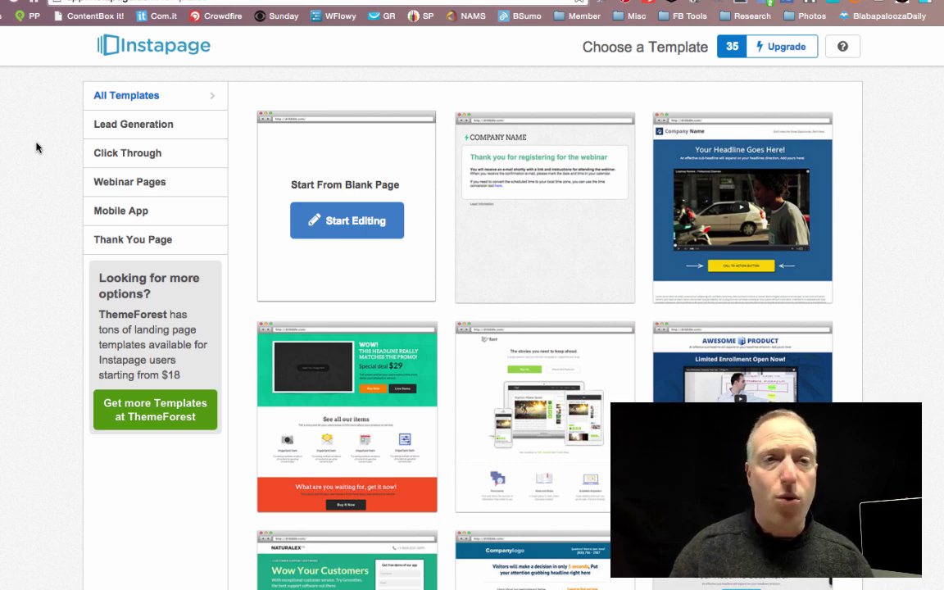
Scroll down the template gallery to the Oceania 'Explore Wild Nature' rain-forest template
scroll(36, 191, down, 10)
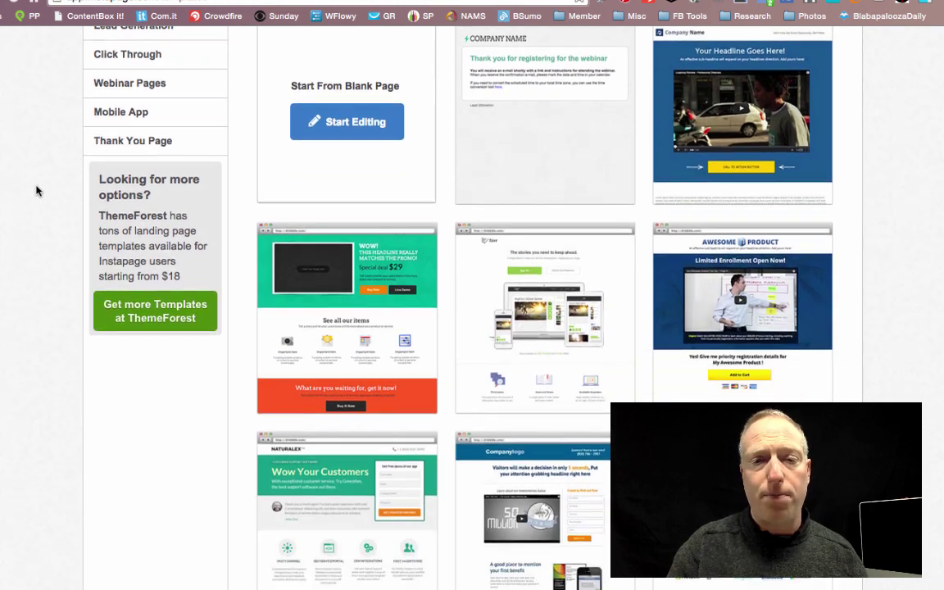
scroll(36, 191, down, 10)
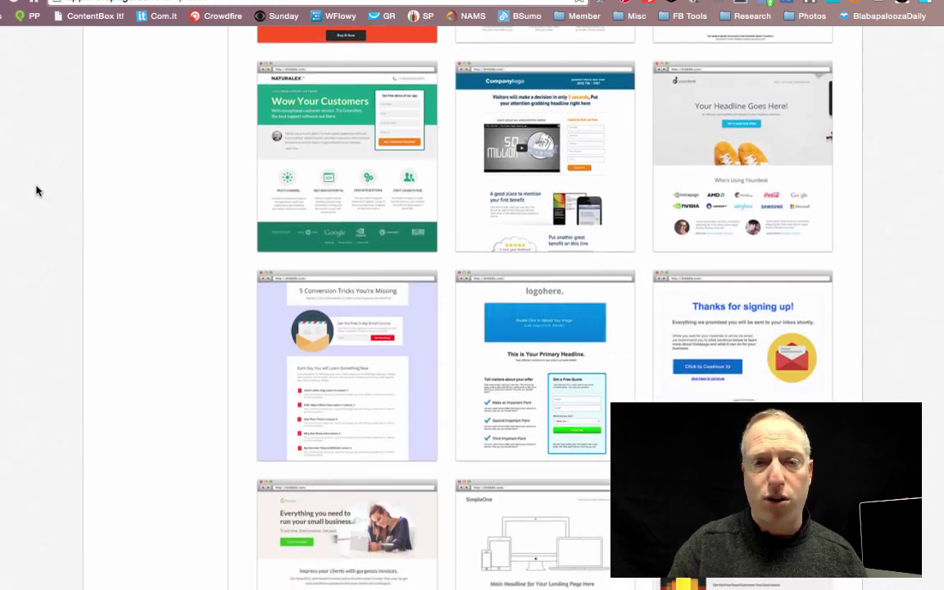
scroll(36, 191, down, 13)
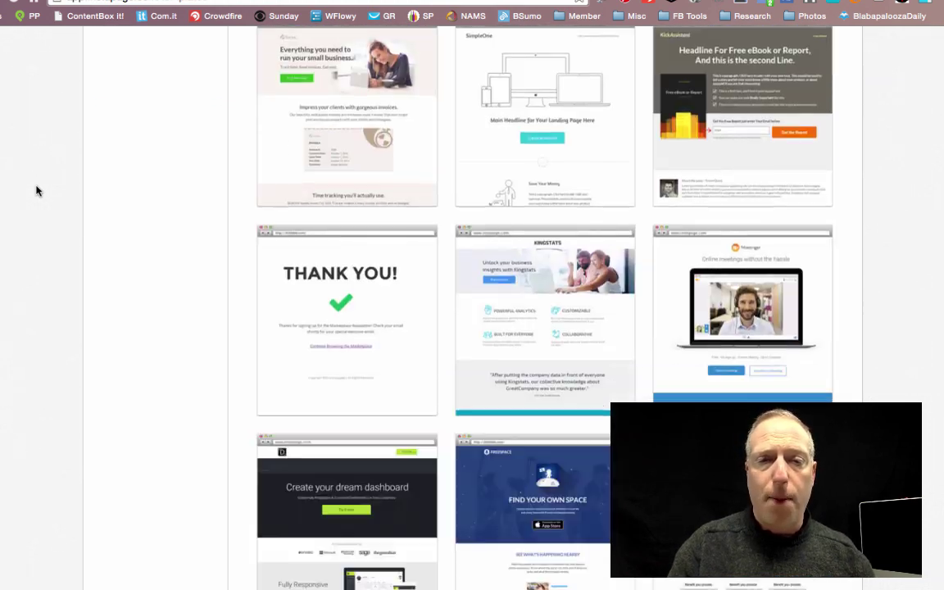
scroll(36, 191, down, 8)
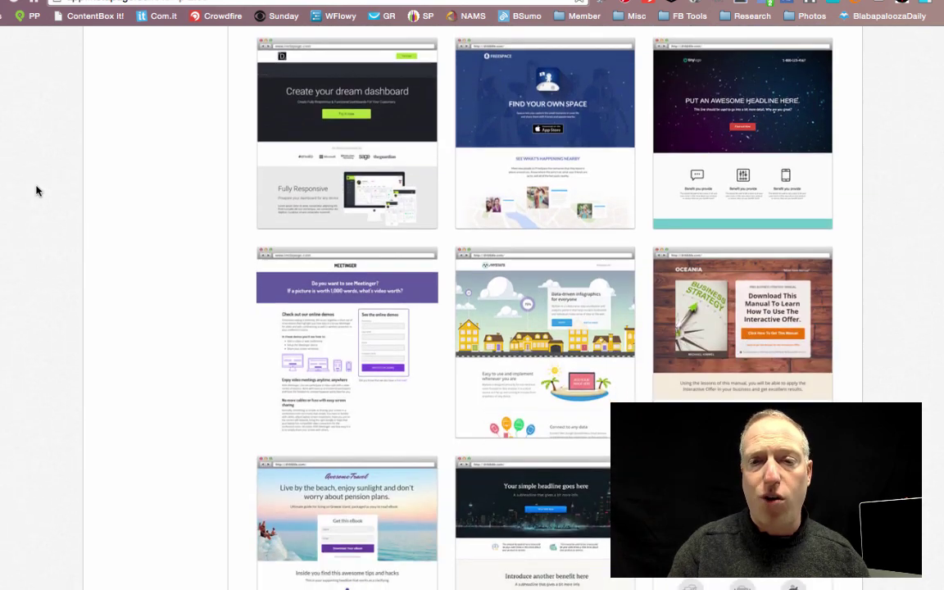
scroll(36, 191, down, 11)
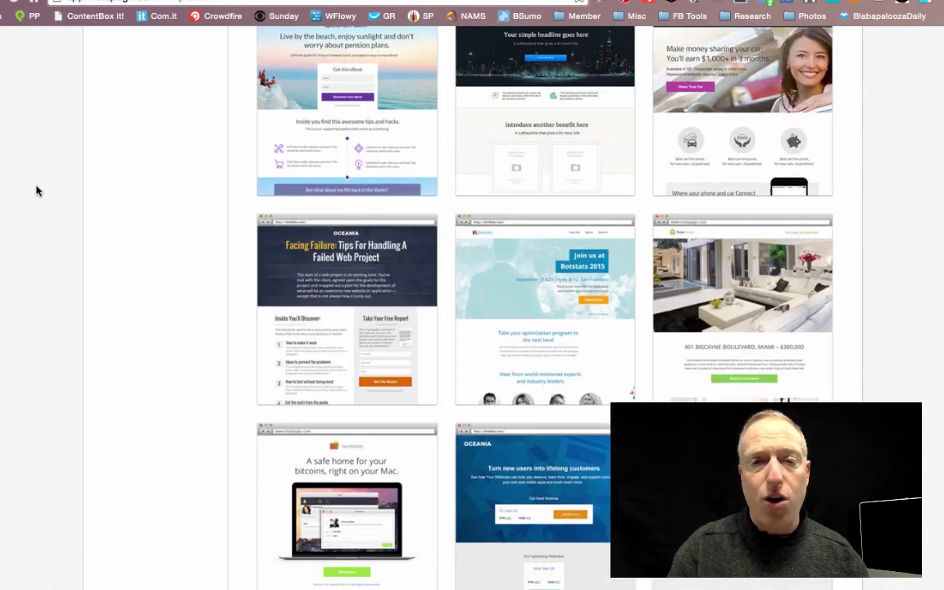
scroll(37, 191, down, 5)
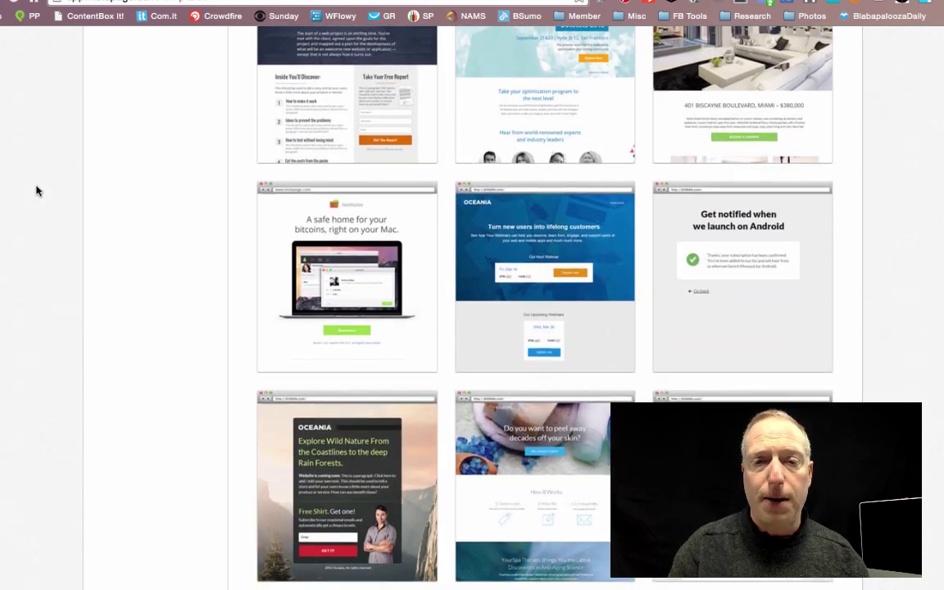
mouse_move(261, 345)
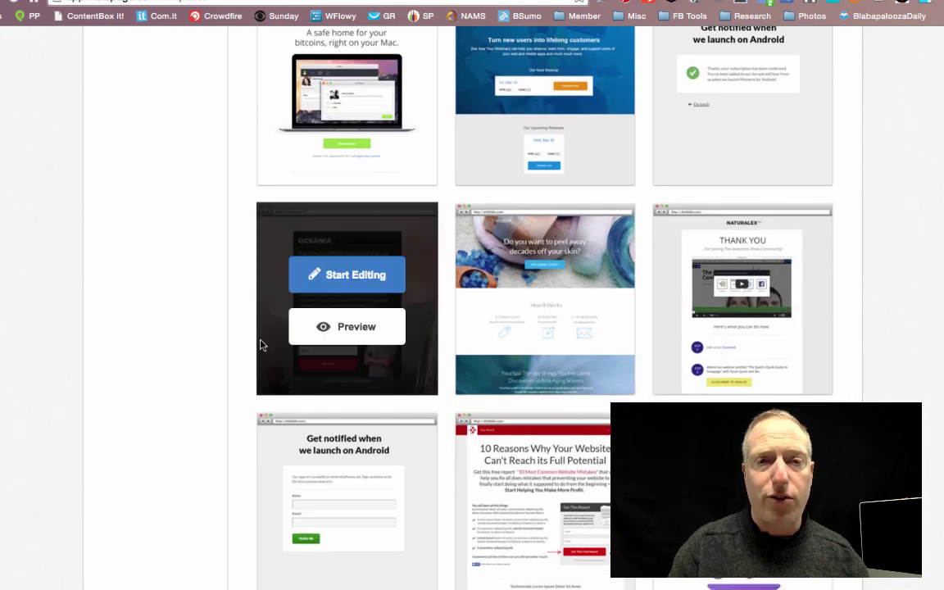
Start a new page from the Oceania template and name it 'Test Page 2'
click(348, 275)
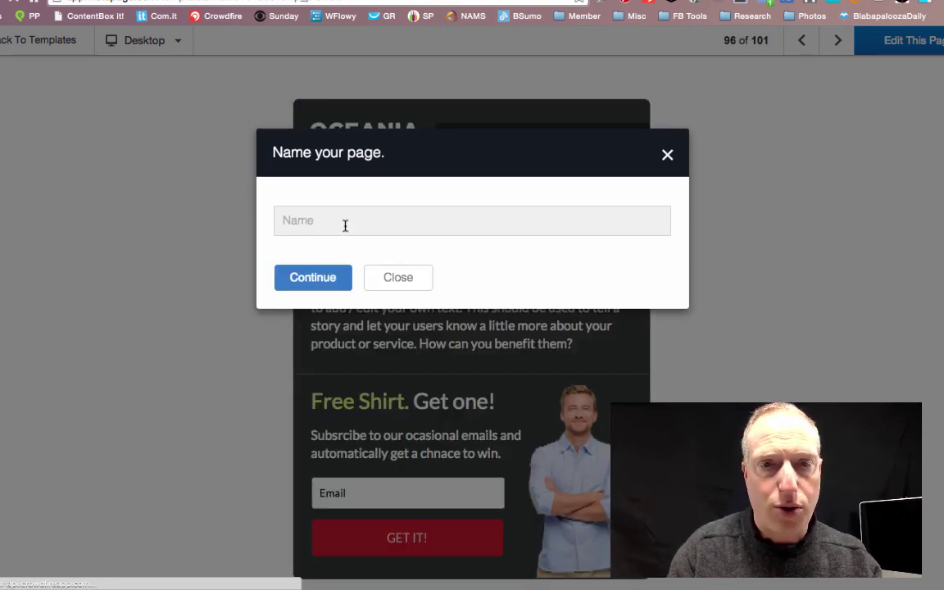
click(345, 225)
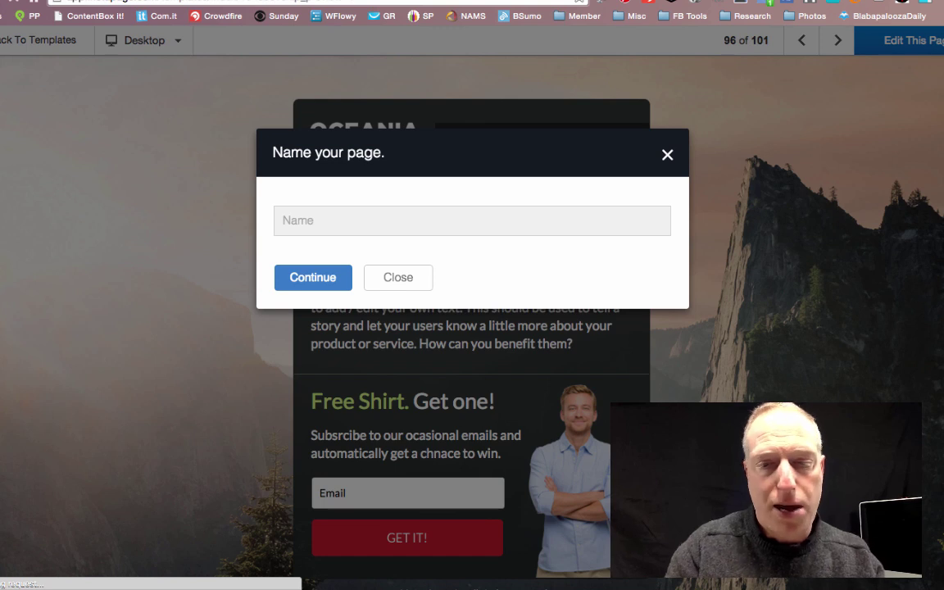
click(339, 225)
text(Test Pag)
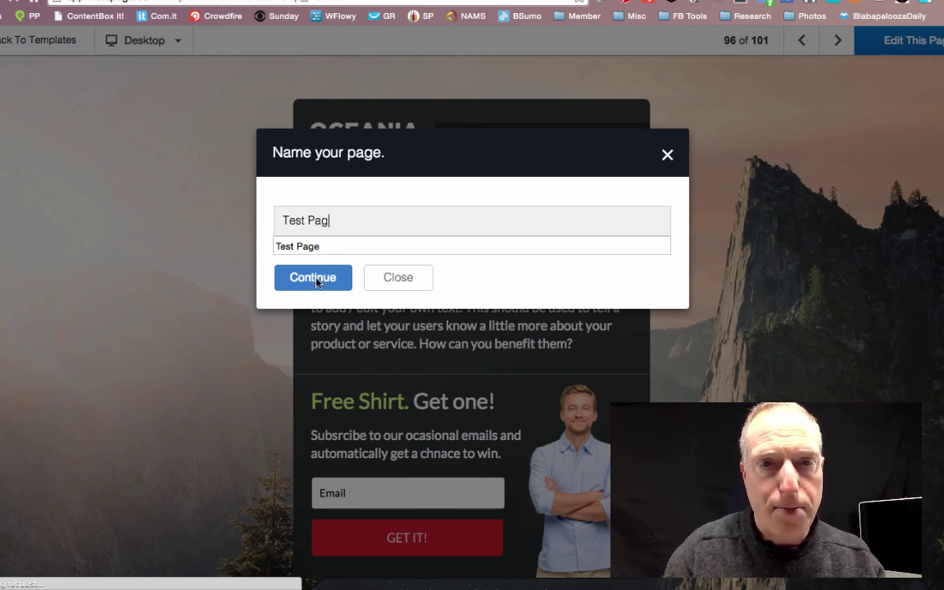
text(e 2)
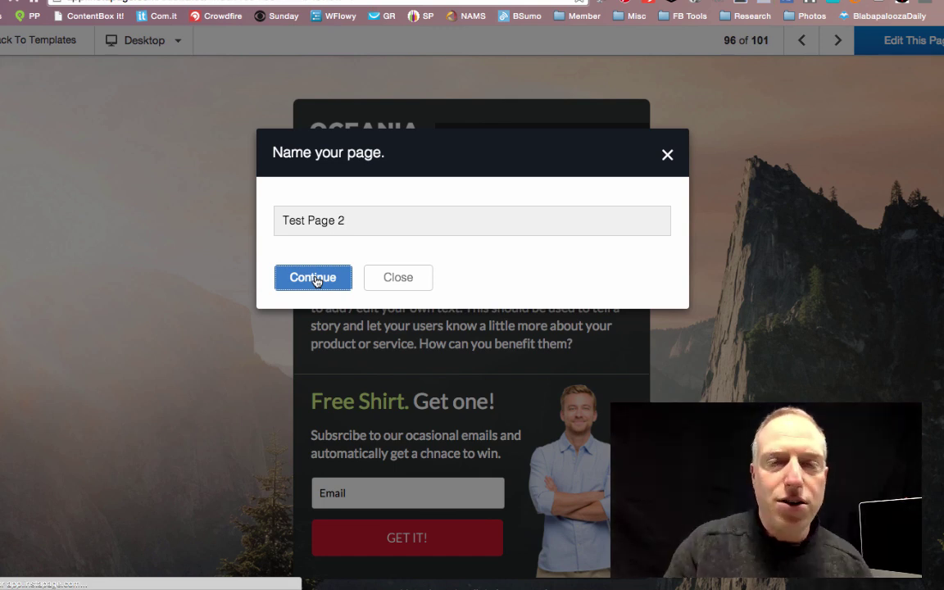
click(286, 283)
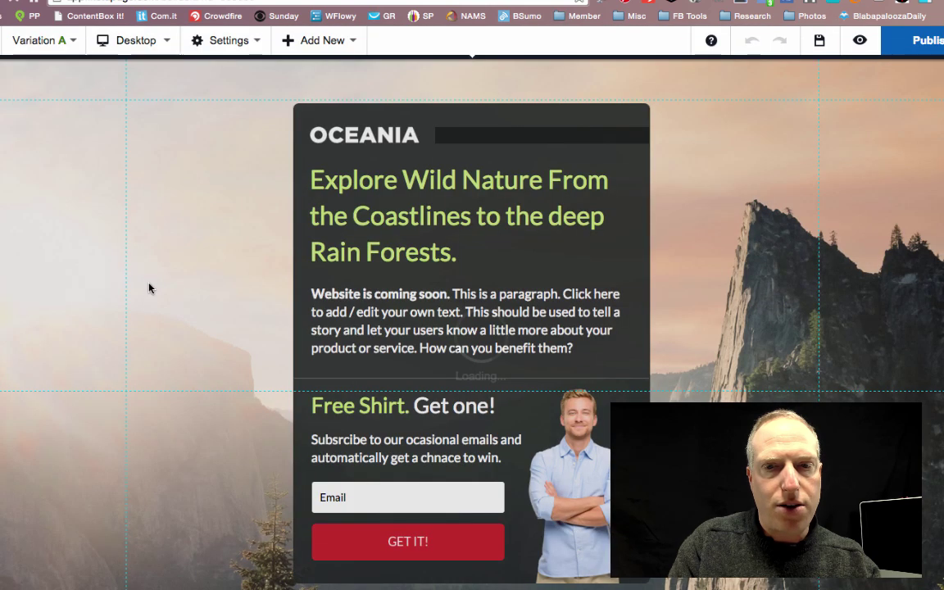
Select the man's photo in the Free Shirt section and delete it from the page
scroll(154, 263, down, 2)
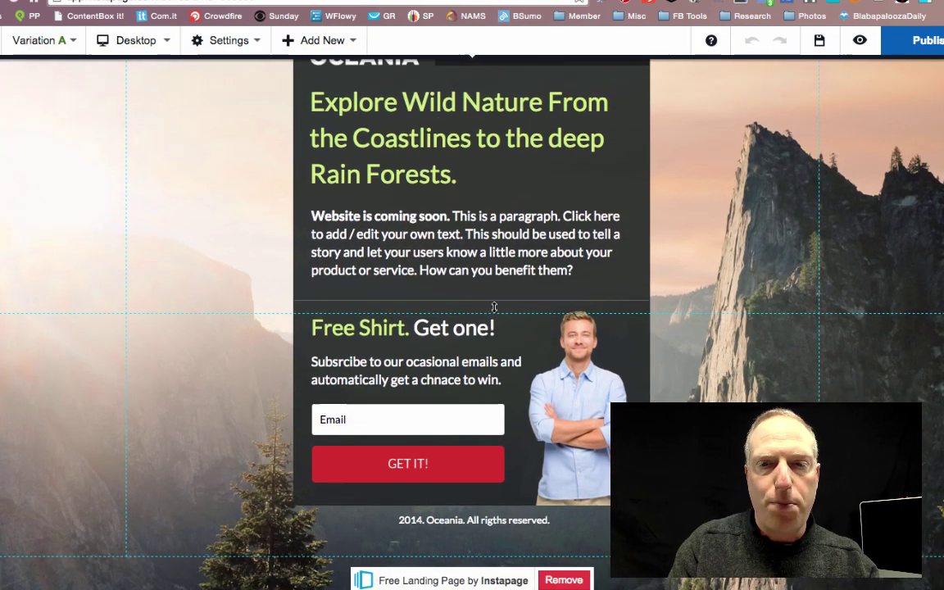
click(574, 390)
drag(573, 391, 565, 410)
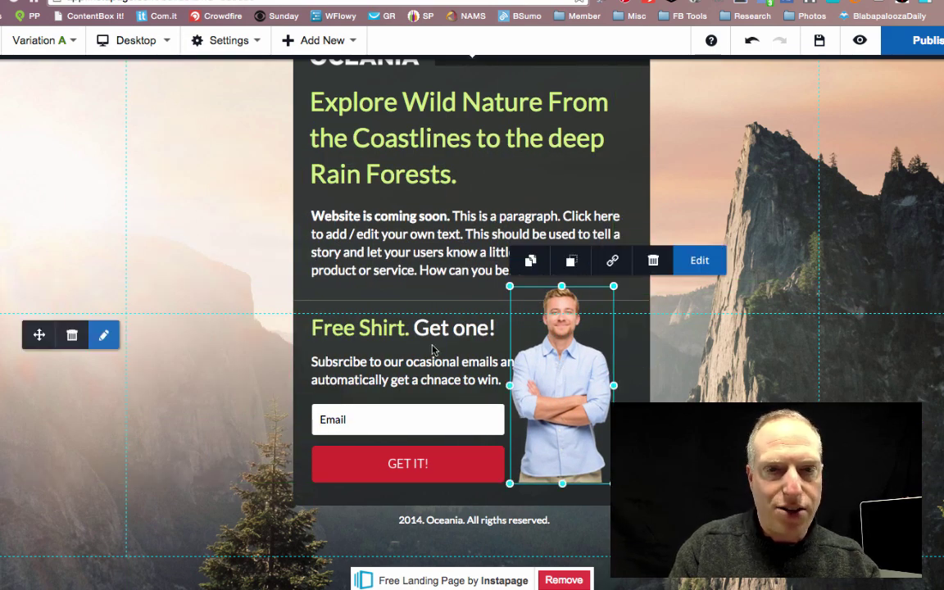
click(653, 261)
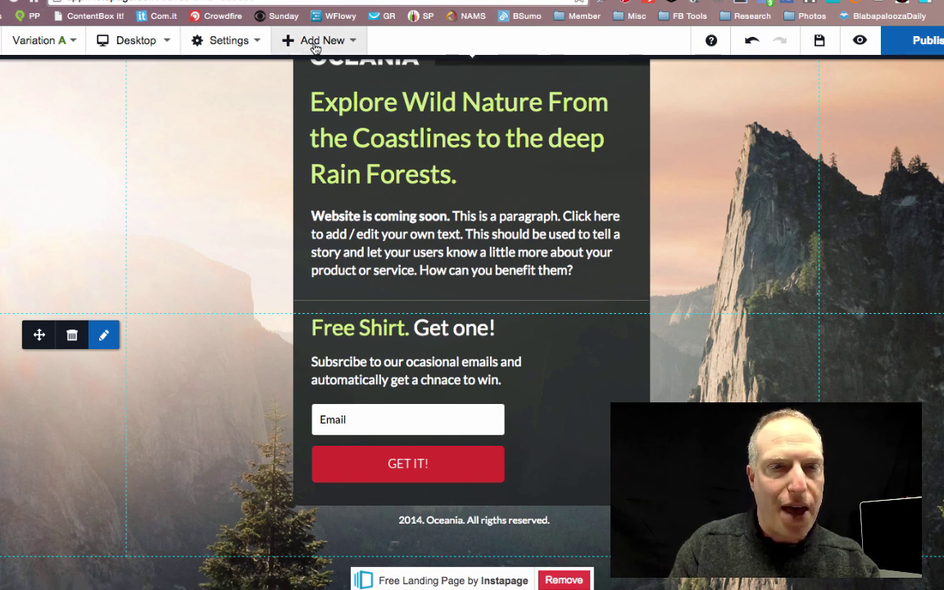
scroll(210, 255, up, 3)
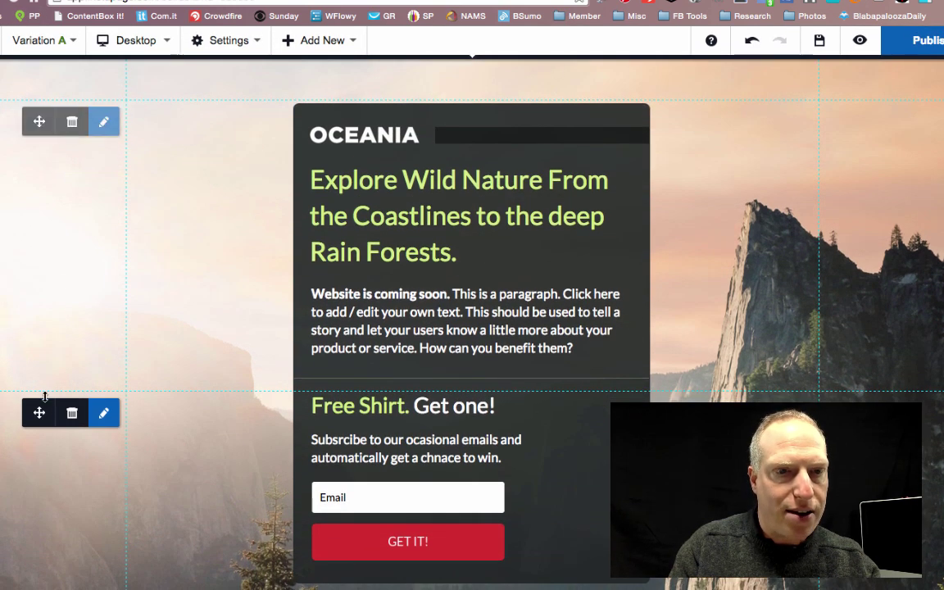
Add an image element by uploading David.png from the computer and inserting it onto the page
click(343, 45)
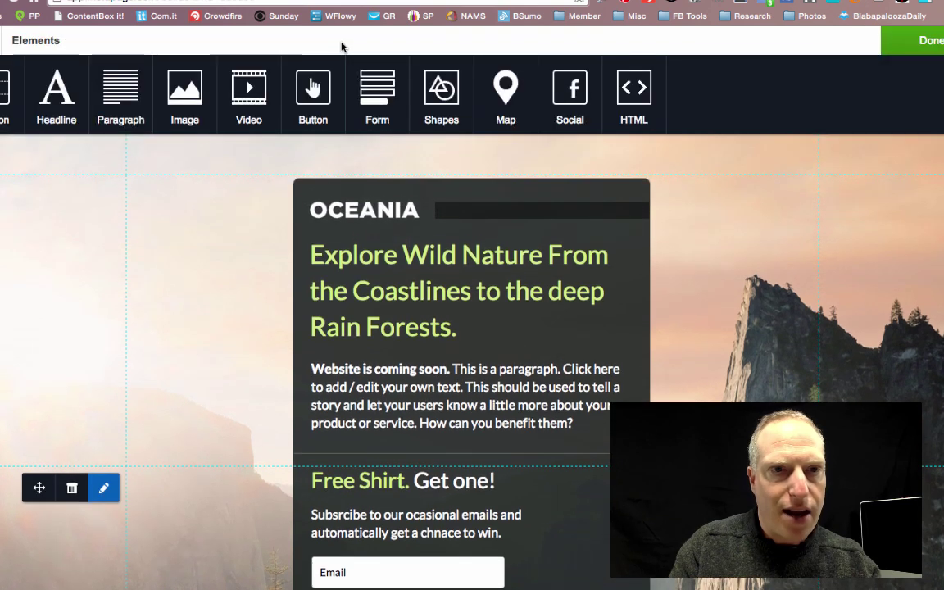
click(181, 98)
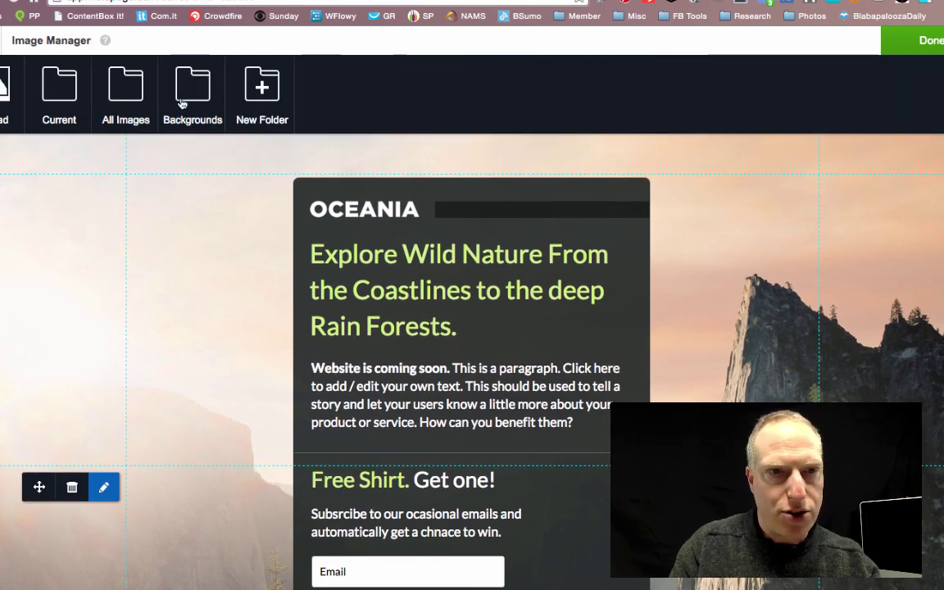
click(143, 91)
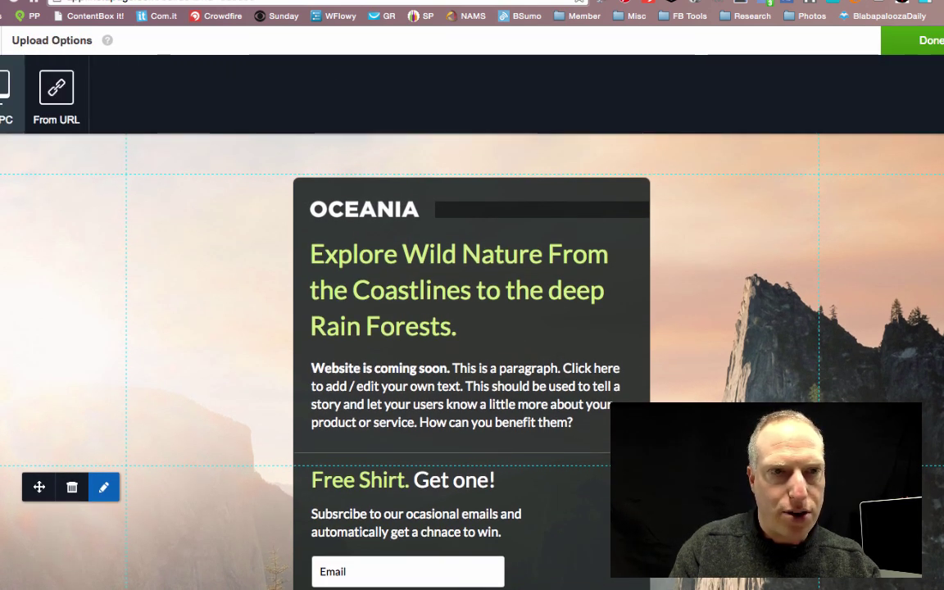
click(5, 92)
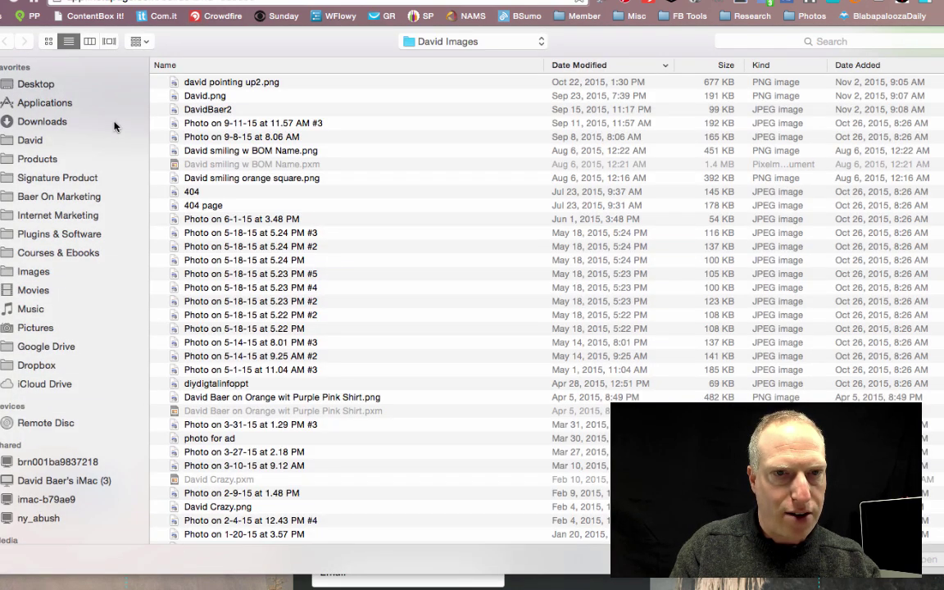
click(229, 82)
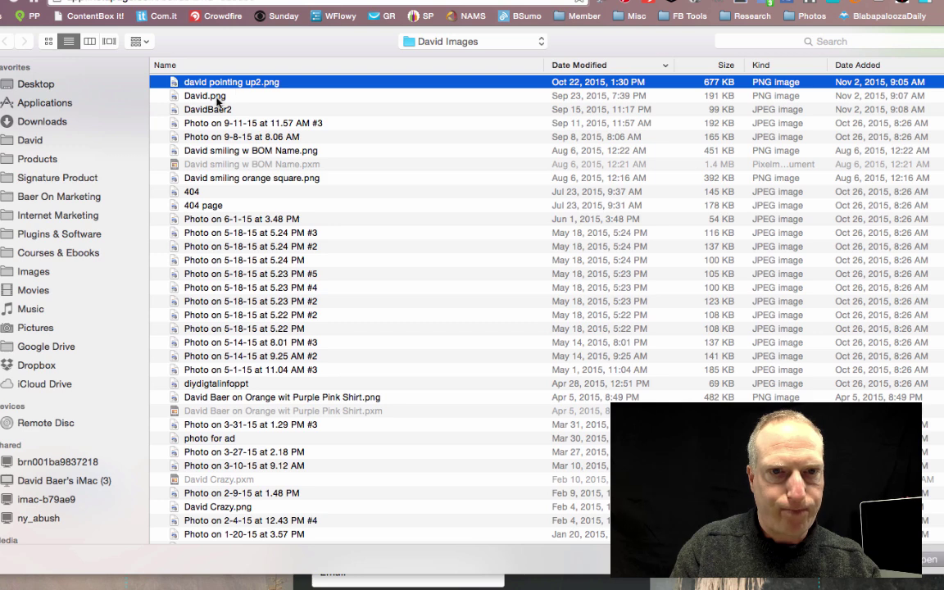
click(215, 96)
double_click(217, 100)
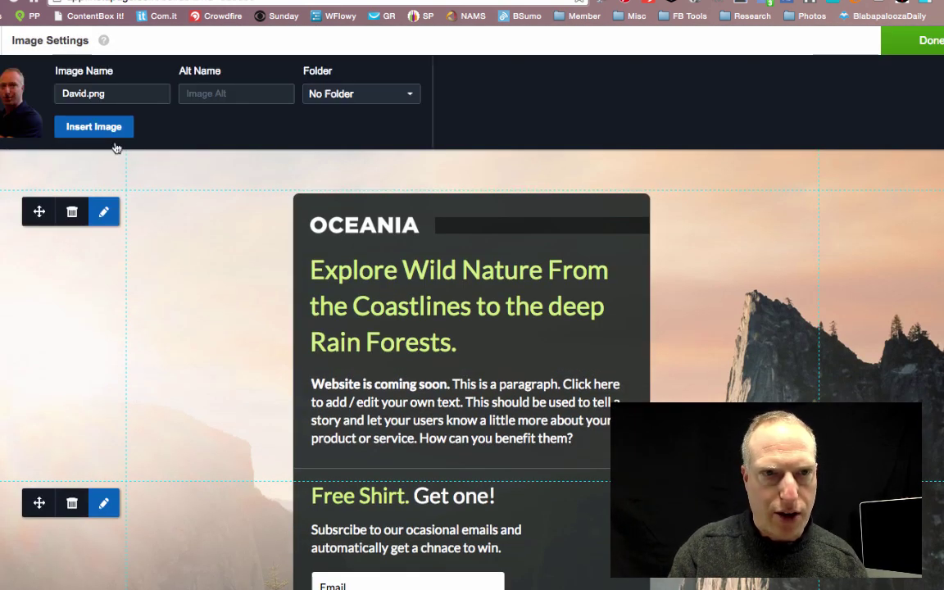
click(94, 127)
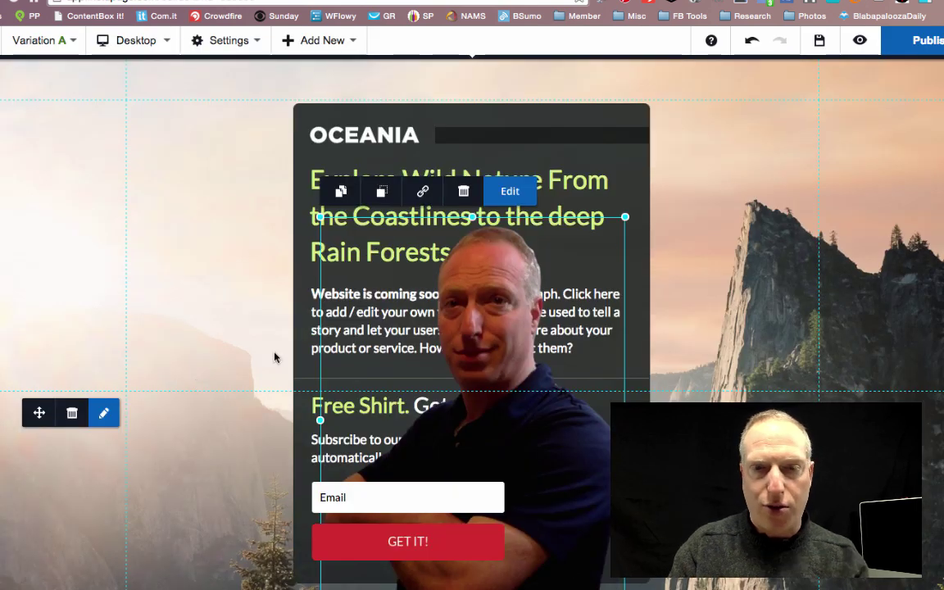
Shrink the presenter's photo so it sits beside the Free Shirt signup form
drag(318, 215, 612, 344)
scroll(566, 394, down, 3)
scroll(649, 187, up, 1)
Widen the dark content card to the right and shift it left to recentre it
click(644, 168)
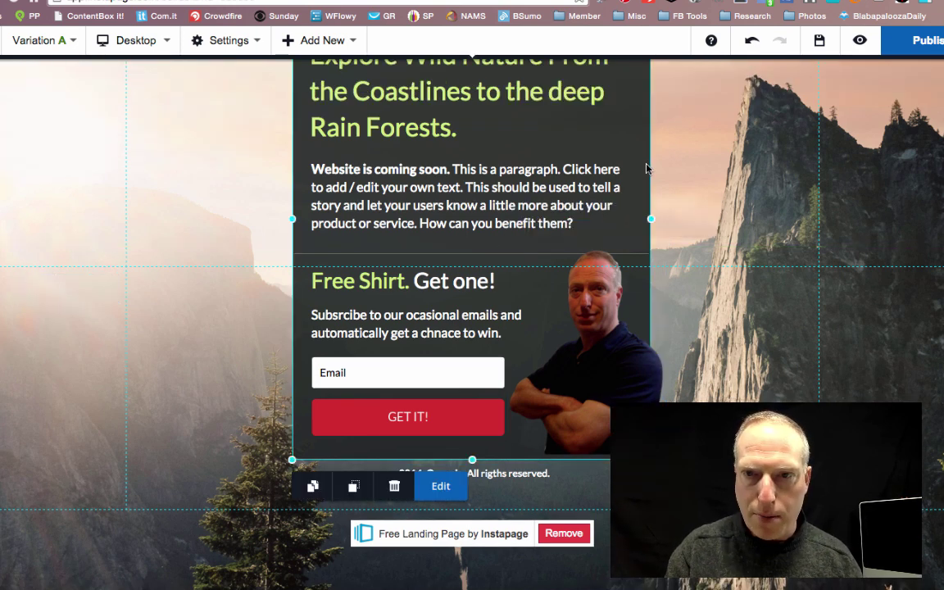
drag(655, 219, 676, 218)
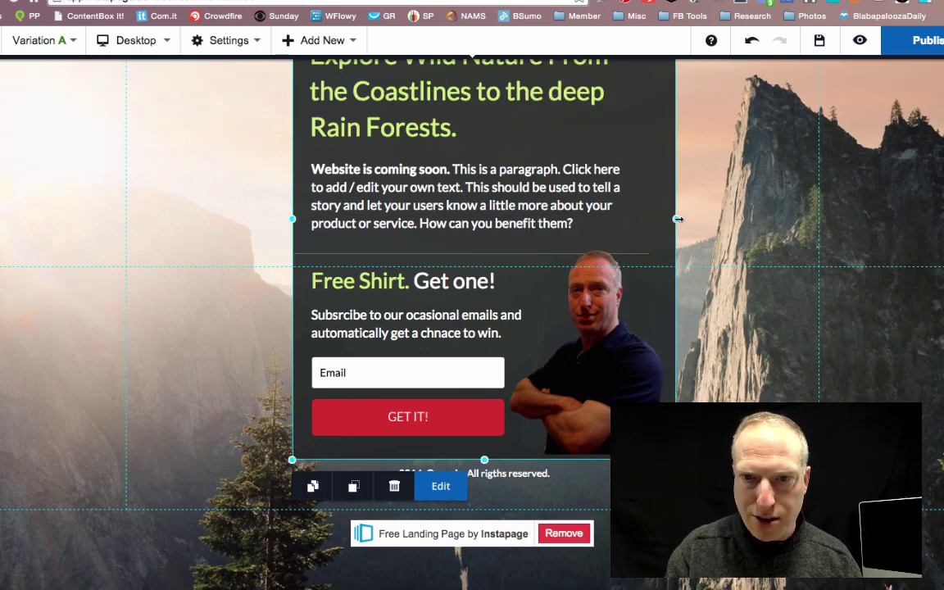
drag(652, 163, 642, 159)
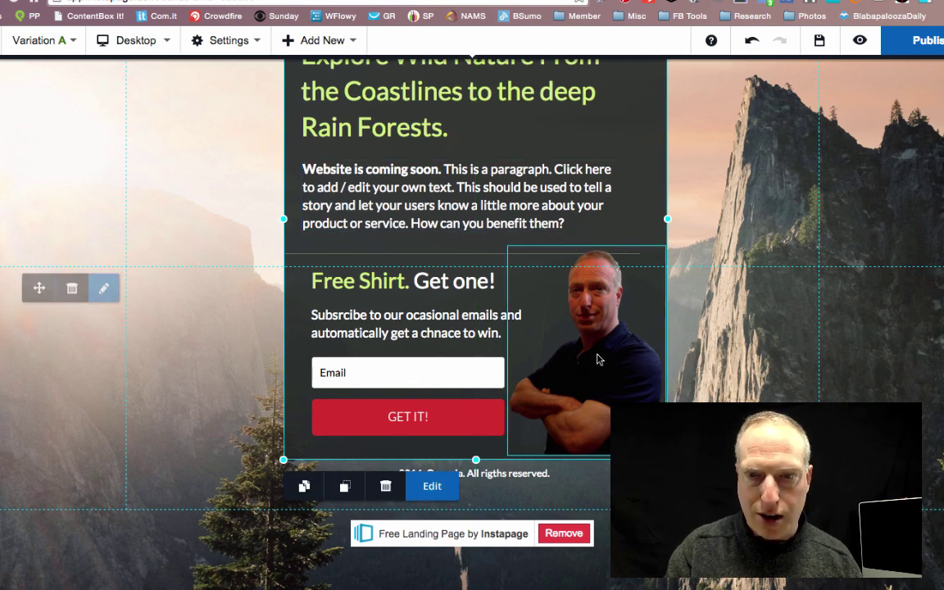
Stretch the 'Website is coming soon' paragraph and 'Explore Wild Nature' headline across the card's full width
scroll(497, 302, up, 3)
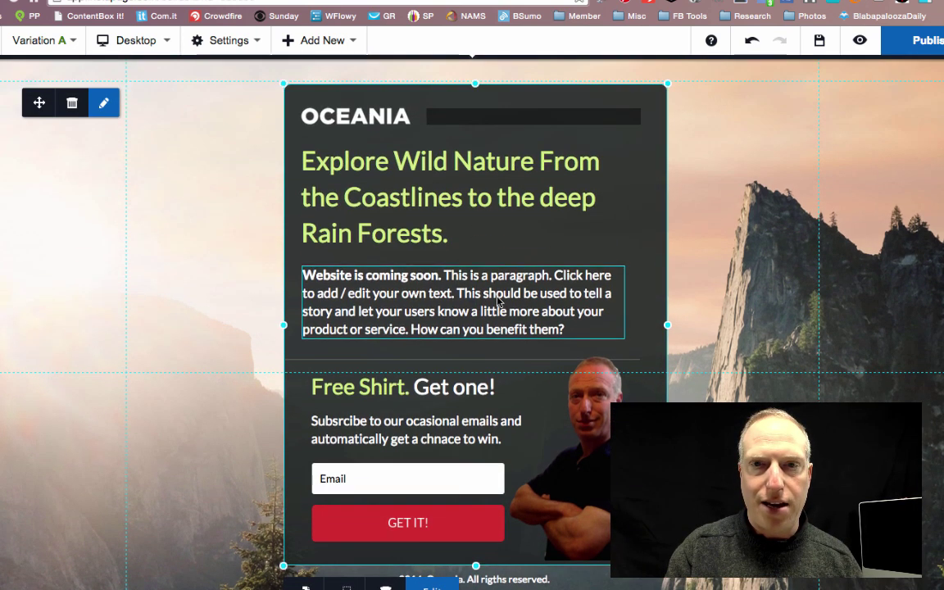
click(418, 288)
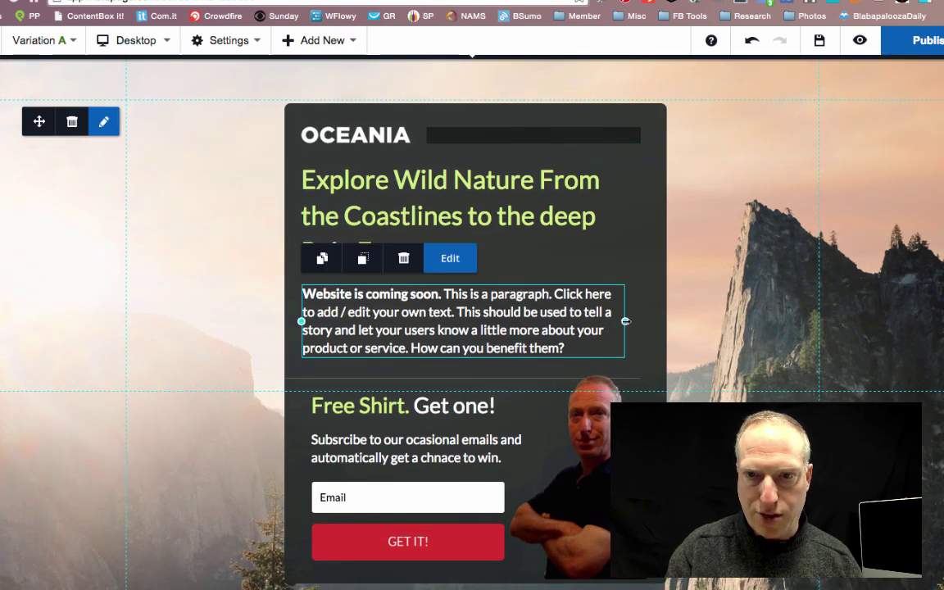
drag(625, 321, 650, 321)
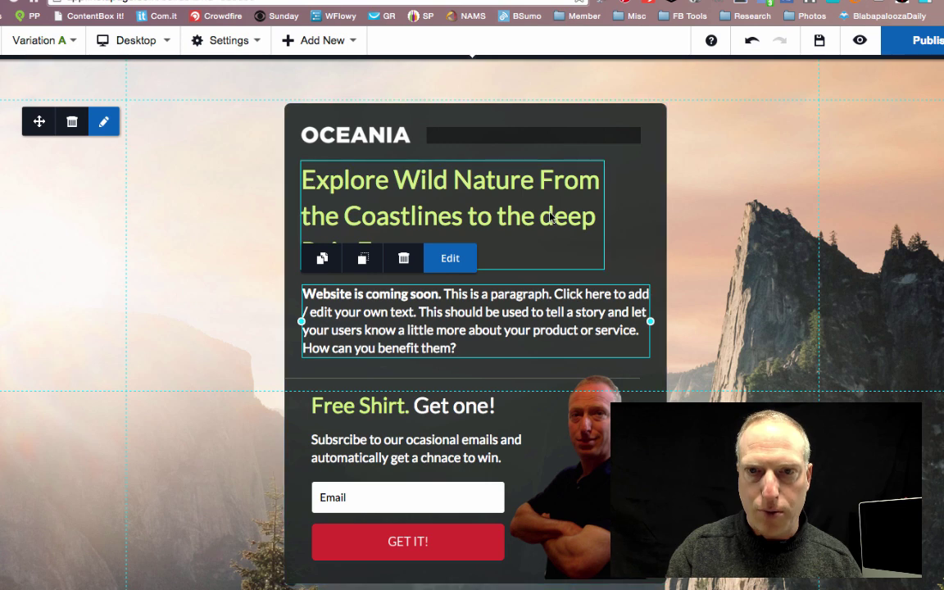
click(574, 215)
drag(606, 216, 650, 216)
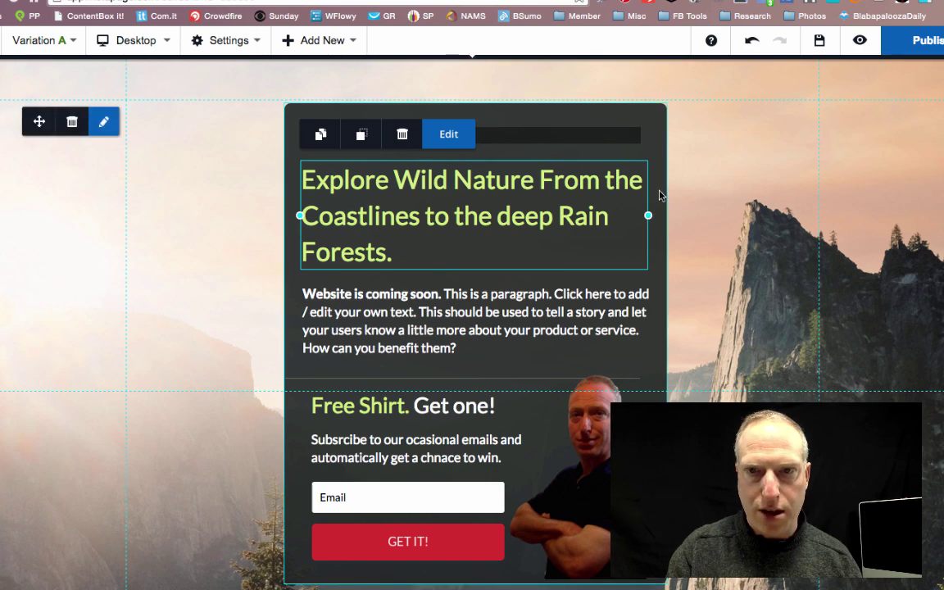
click(246, 359)
scroll(246, 359, down, 3)
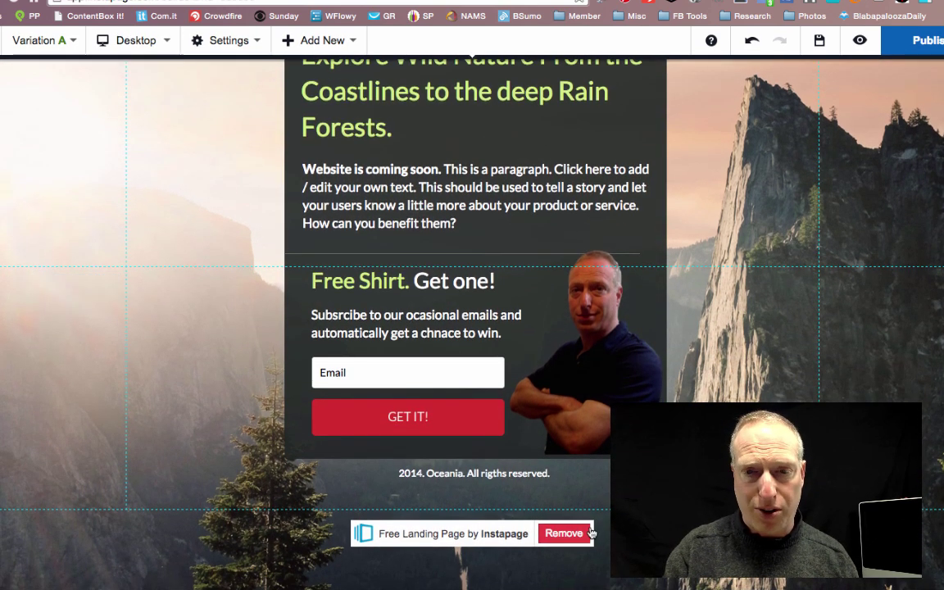
scroll(566, 537, up, 1)
scroll(200, 488, up, 3)
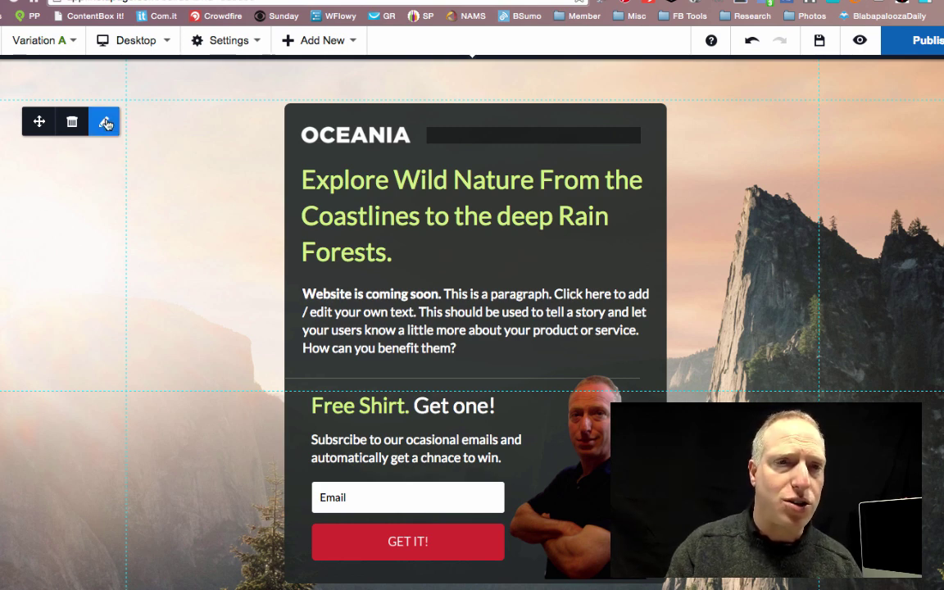
click(72, 122)
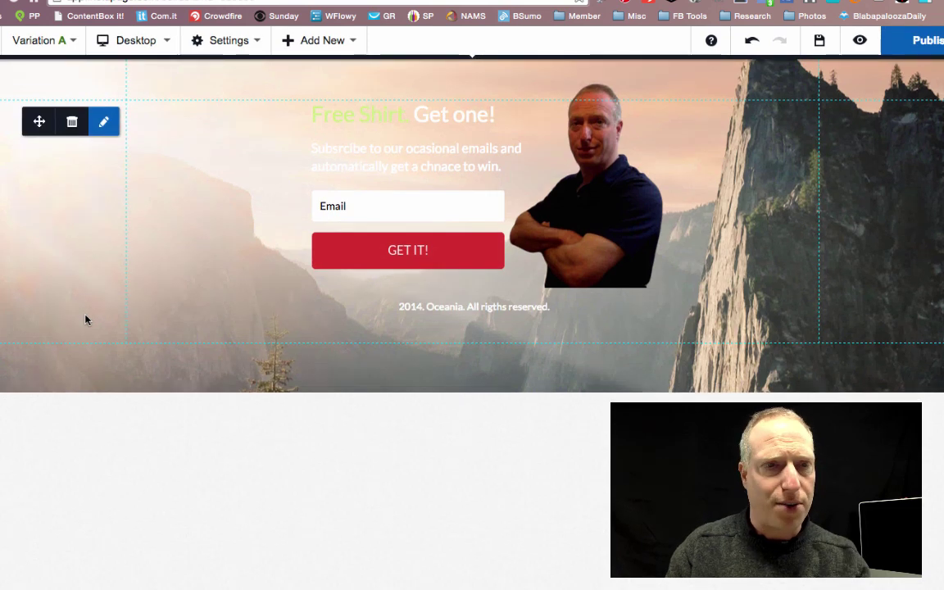
click(752, 45)
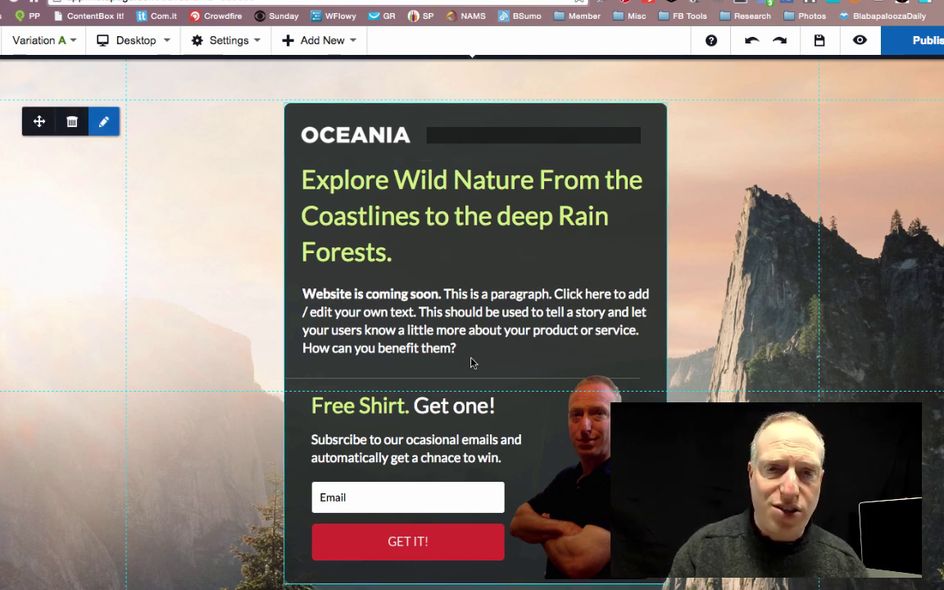
click(401, 513)
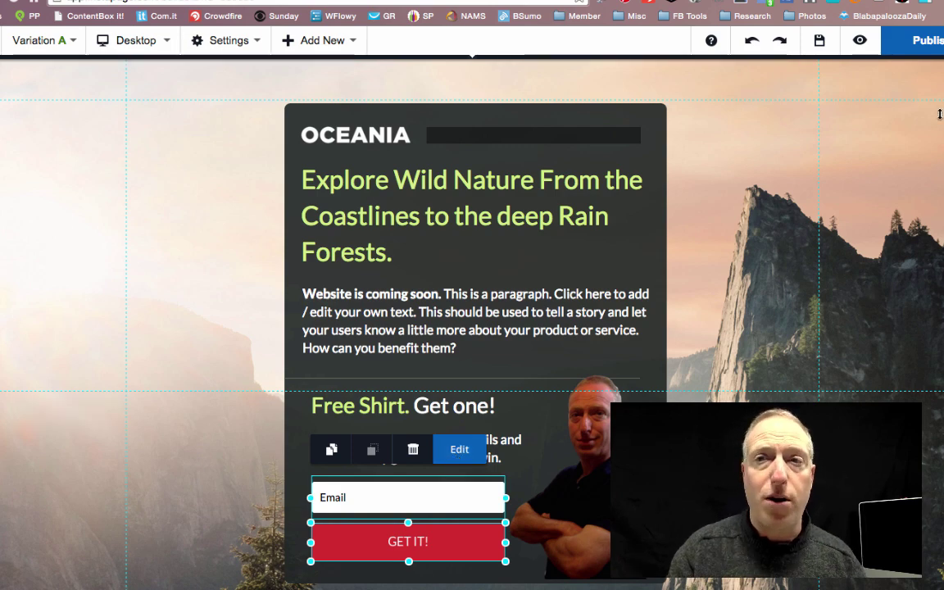
Dismiss the publish warning about missed items and switch the editor to the Mobile layout
click(928, 42)
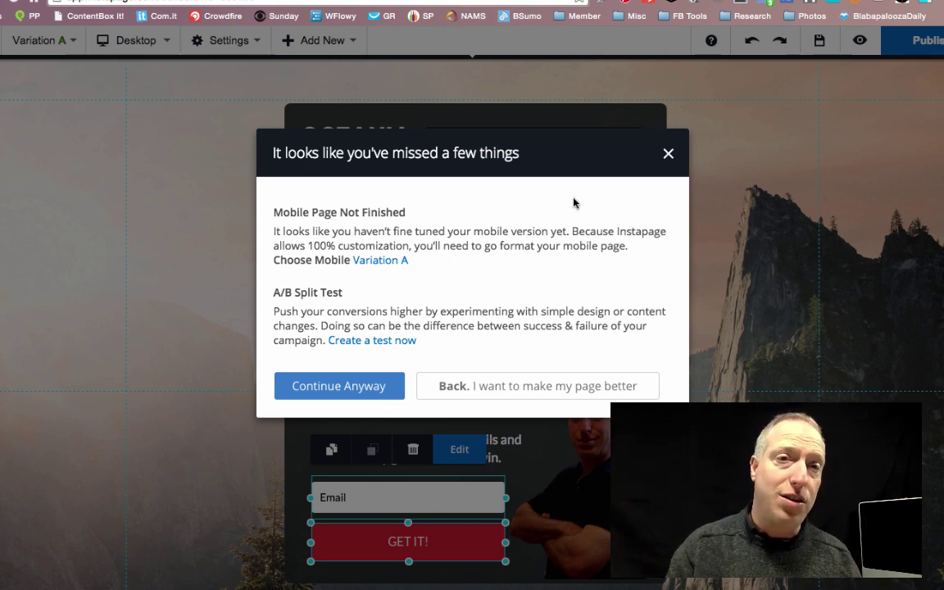
click(669, 154)
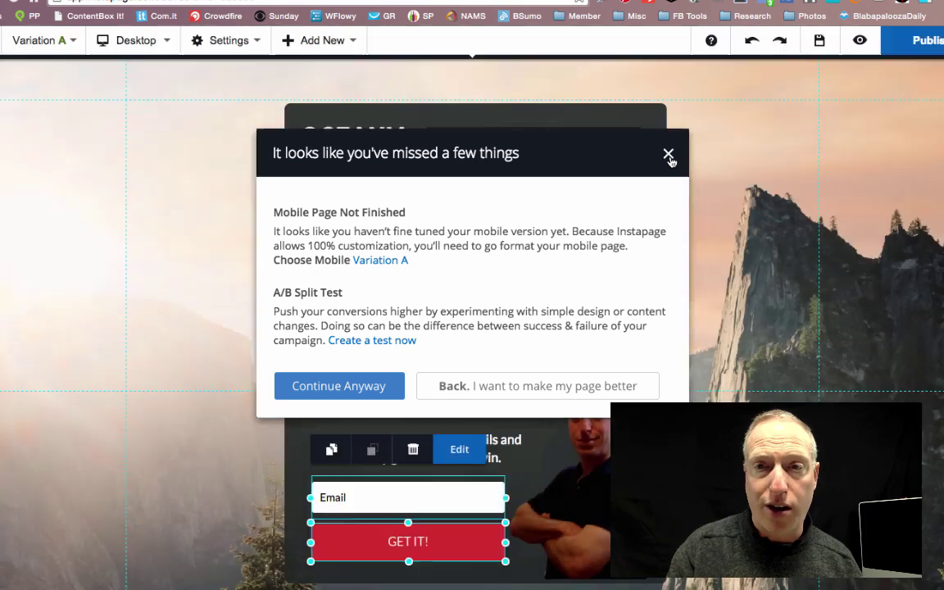
click(147, 40)
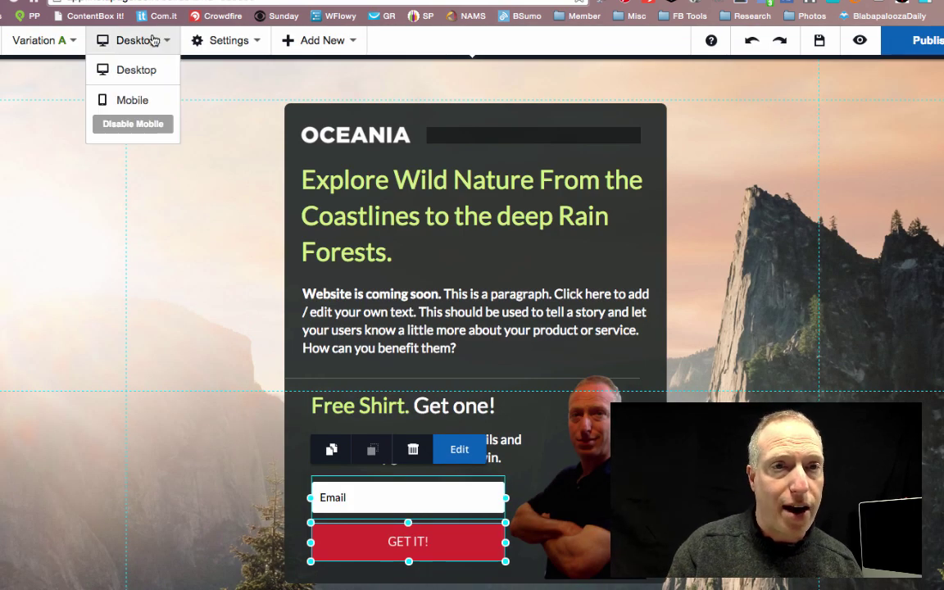
click(143, 100)
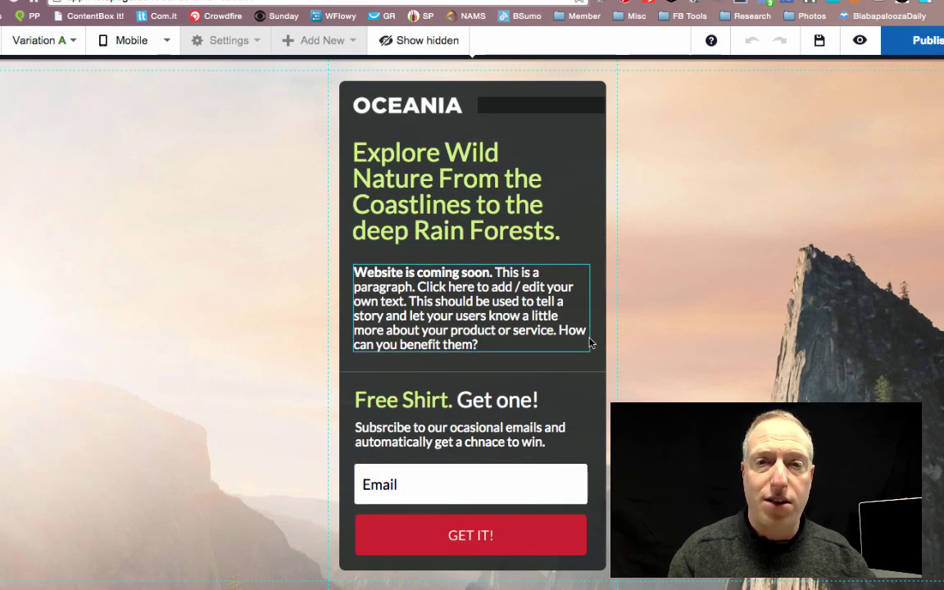
Choose Instapage hosting for publishing and enter the subdomain 'davidscooltest'
click(926, 49)
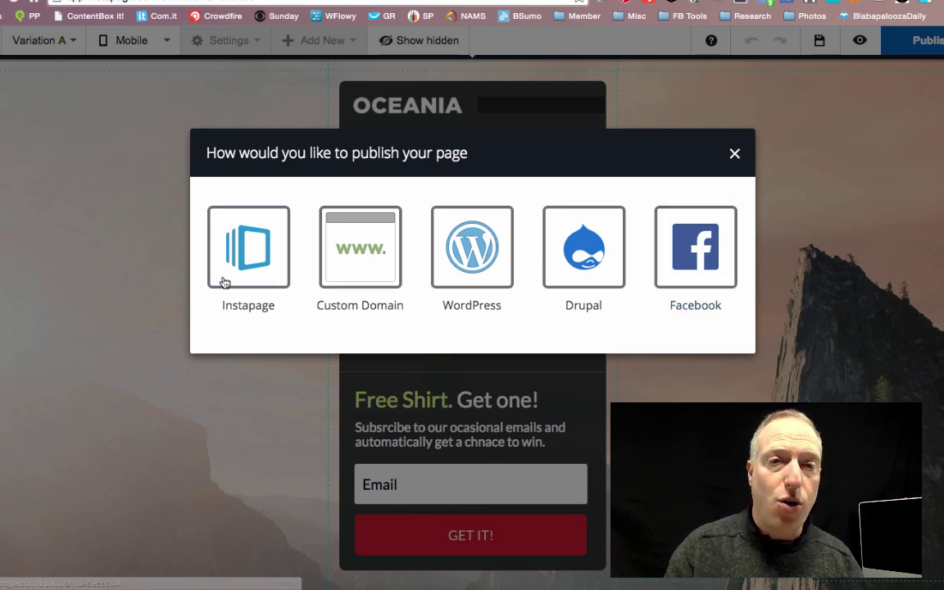
click(262, 246)
click(352, 220)
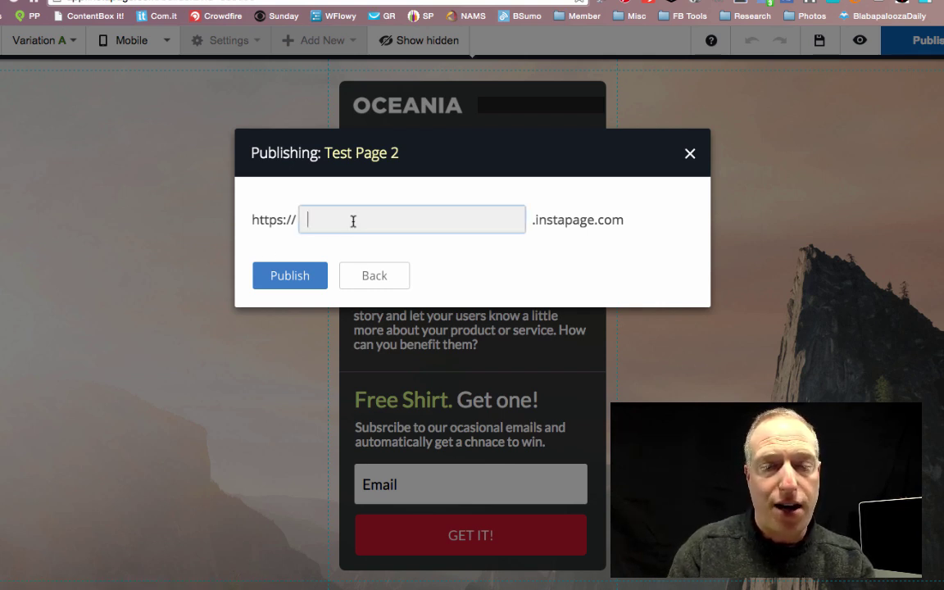
text(davids)
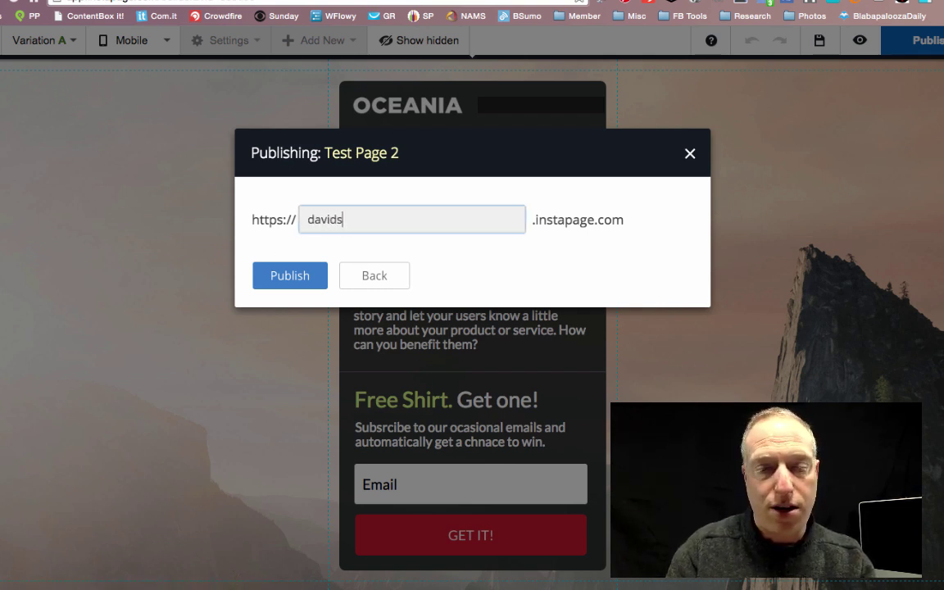
text(cooltest)
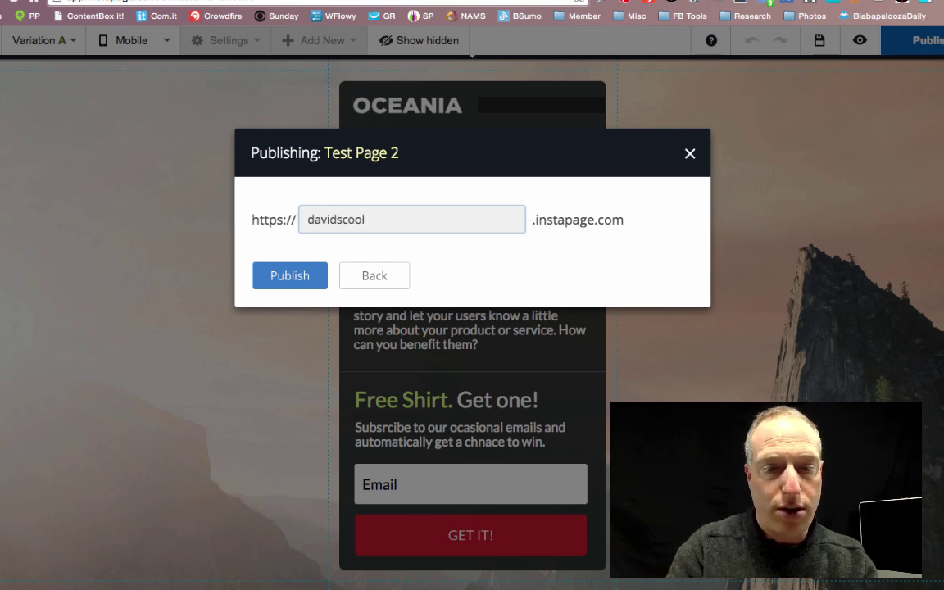
Publish Test Page 2 to davidscooltest.instapage.com and open its live URL from the dashboard
click(286, 282)
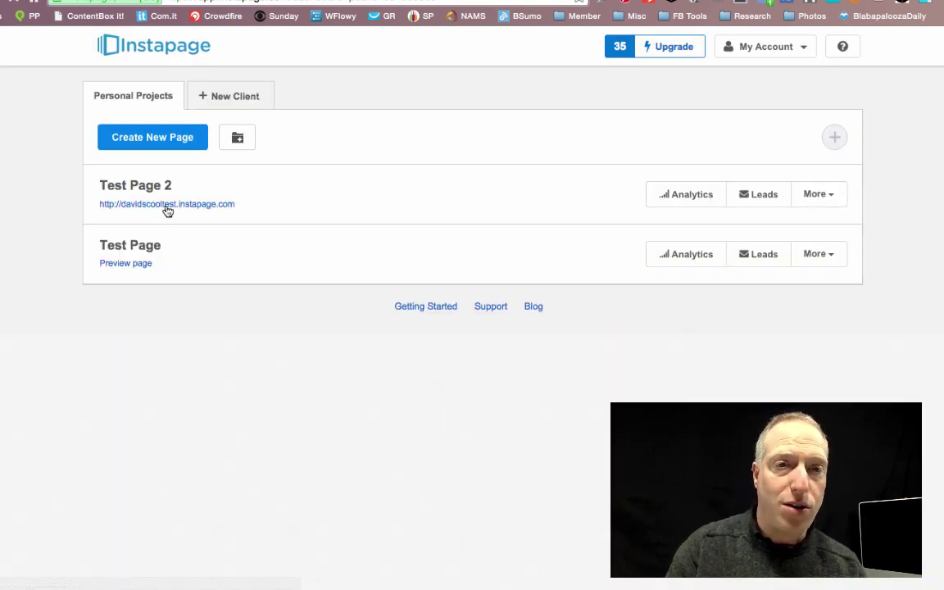
click(166, 209)
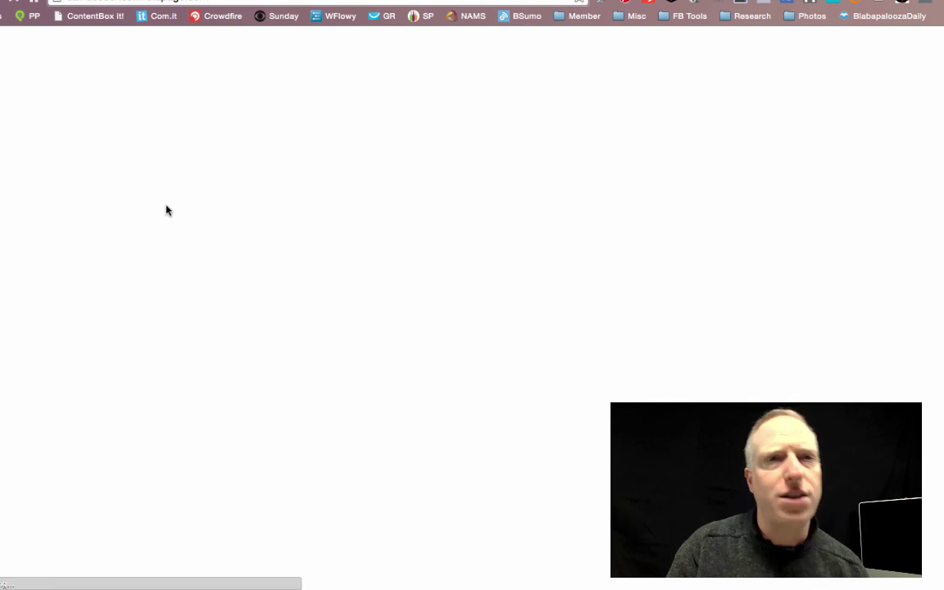